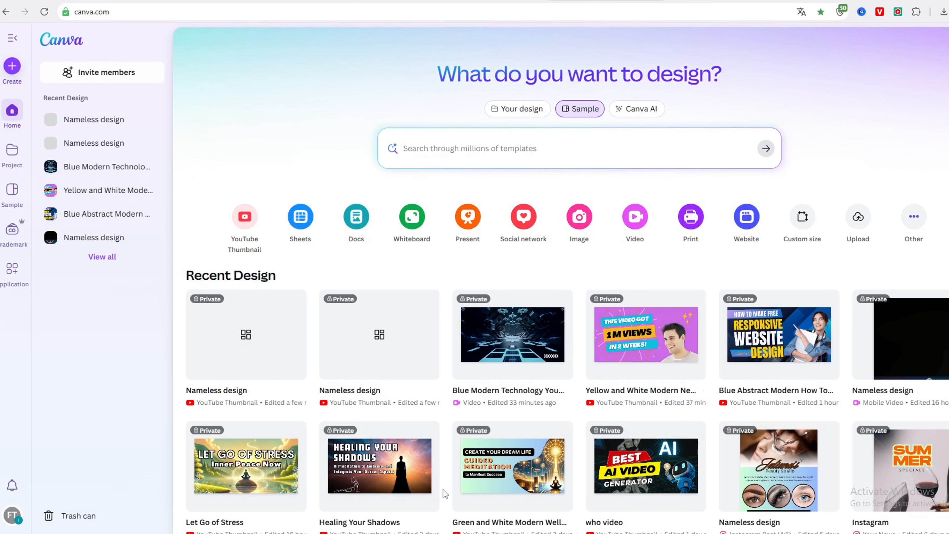
# - Search the template library for "thumnail youtube"
pyautogui.click(556, 149)
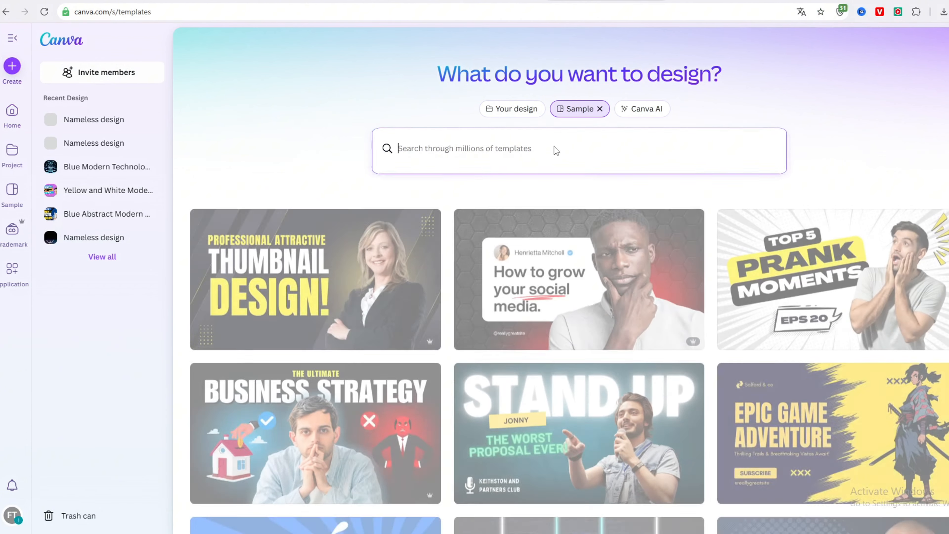
pyautogui.write('thumnail youtube')
pyautogui.press('Return')
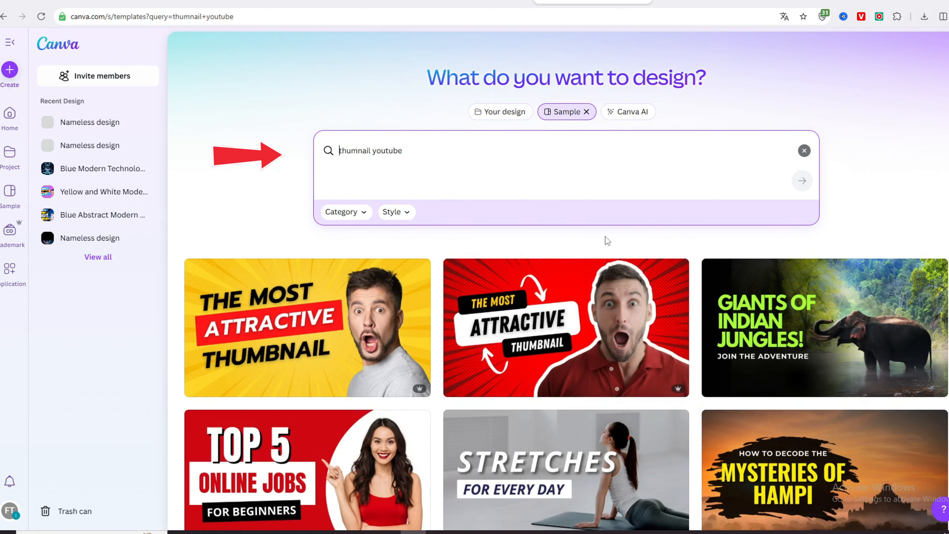
# - Browse the YouTube thumbnail template results and compare their layouts, text styles and photos
pyautogui.scroll(-3, 732, 301)
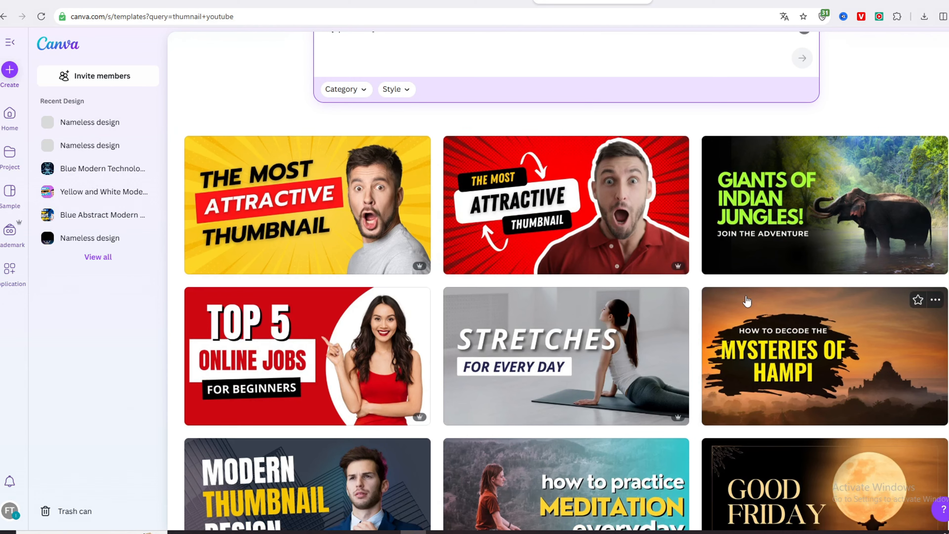
pyautogui.scroll(-3, 748, 303)
pyautogui.scroll(-3, 749, 302)
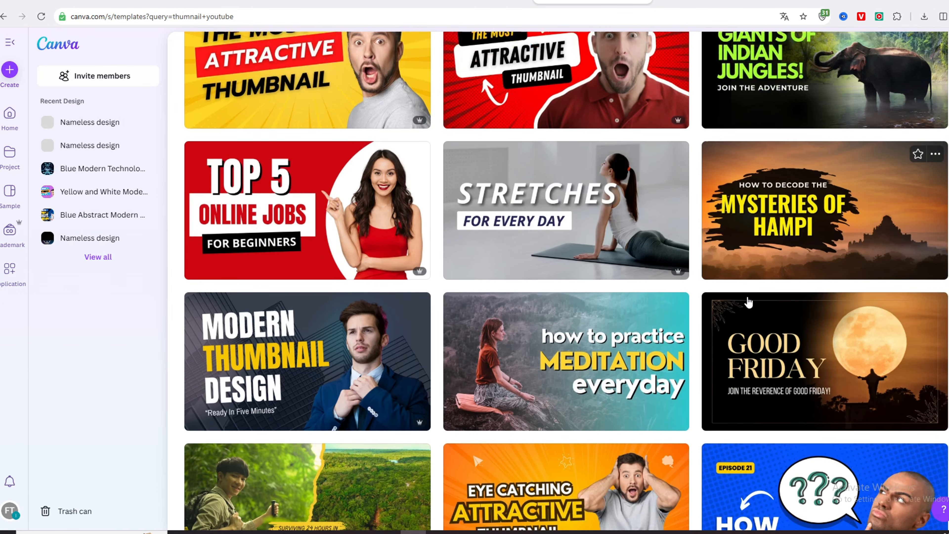
pyautogui.scroll(-3, 749, 302)
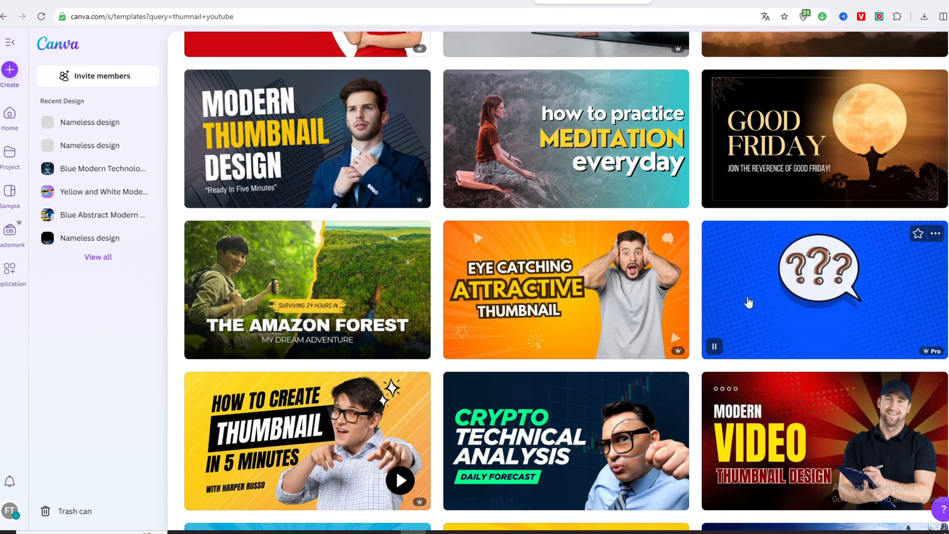
pyautogui.scroll(-5, 749, 302)
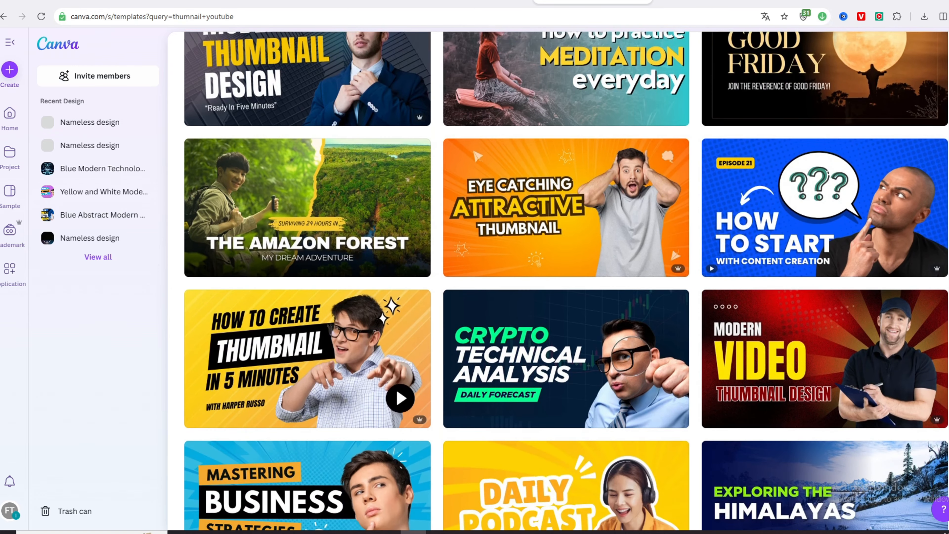
pyautogui.scroll(-5, 749, 302)
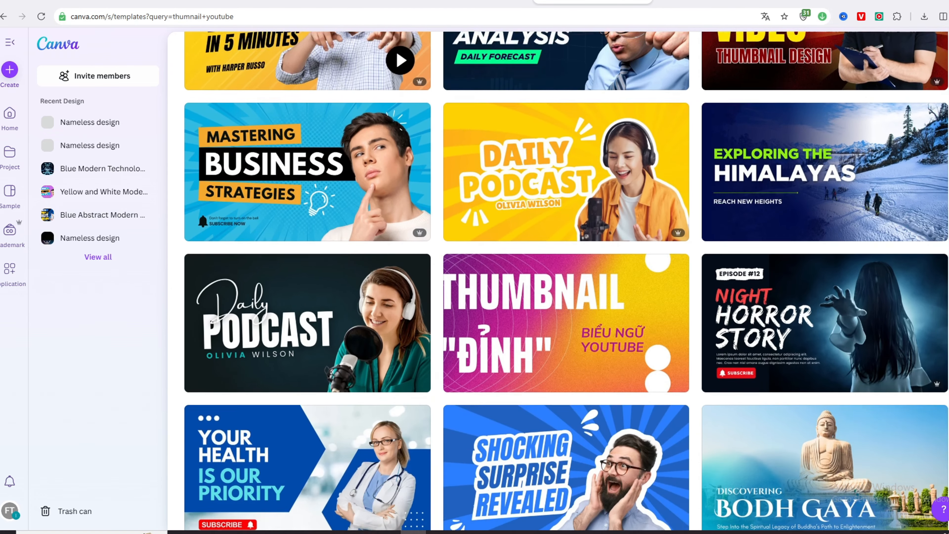
pyautogui.scroll(-5, 748, 302)
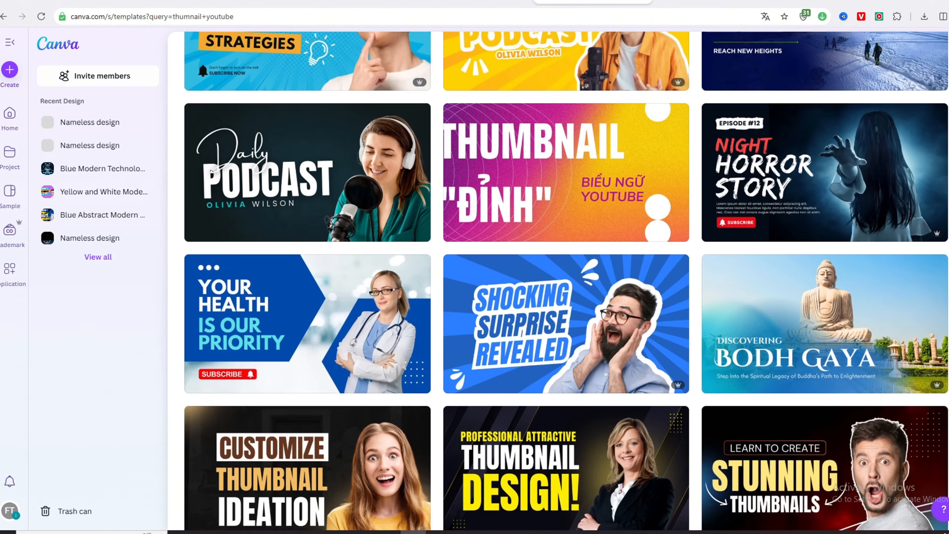
pyautogui.scroll(-5, 567, 281)
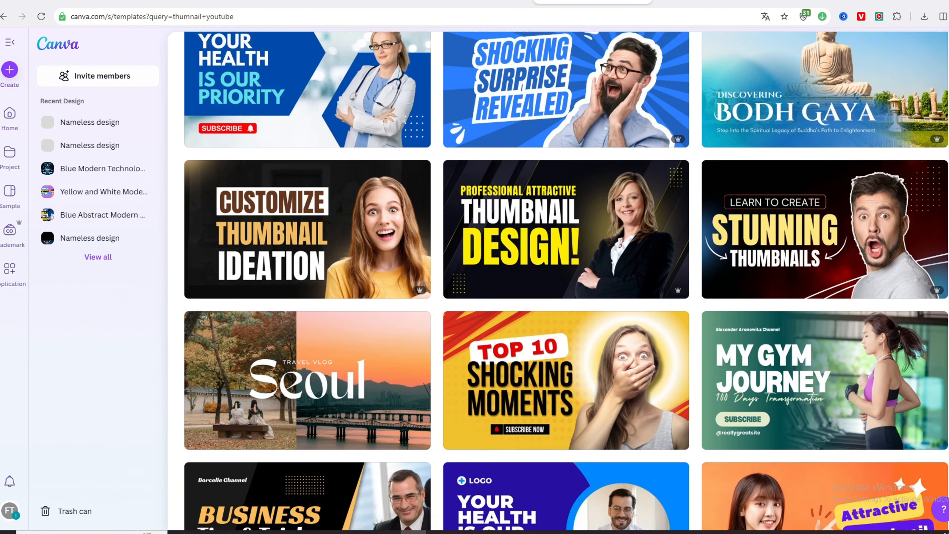
pyautogui.scroll(-1, 567, 281)
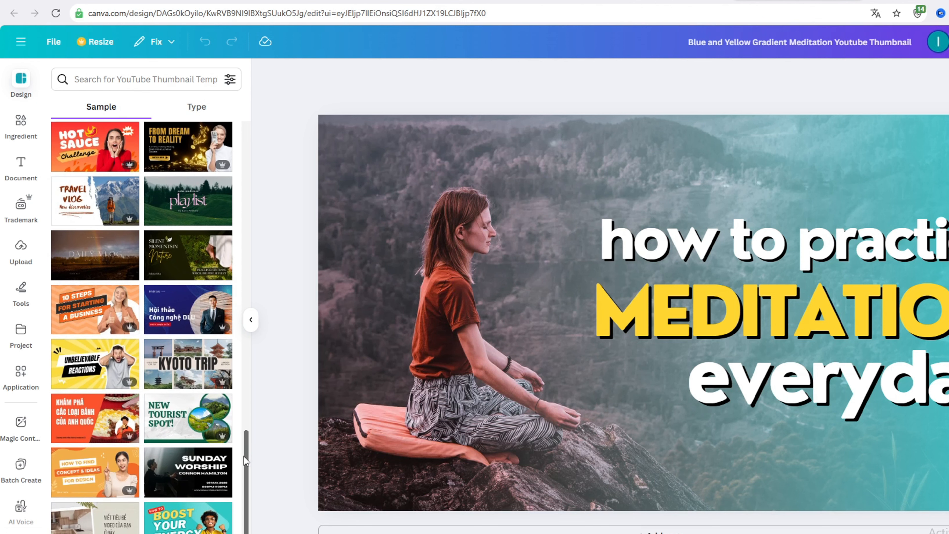
# - Look through the sample thumbnail templates offered for the meditation design, then return to the start of the list
pyautogui.scroll(-2, 243, 456)
pyautogui.moveTo(240, 470); pyautogui.dragTo(236, 533)
pyautogui.scroll(-5, 239, 520)
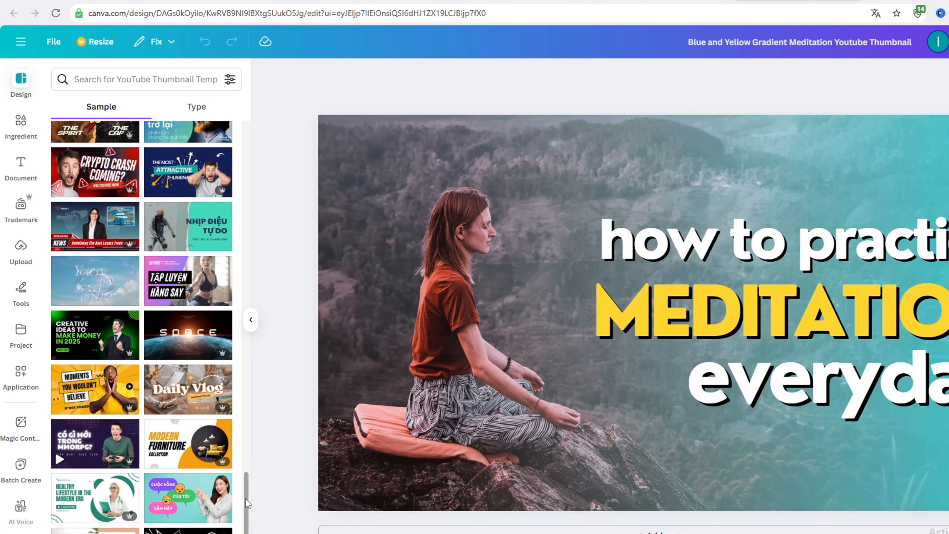
pyautogui.scroll(-5, 247, 503)
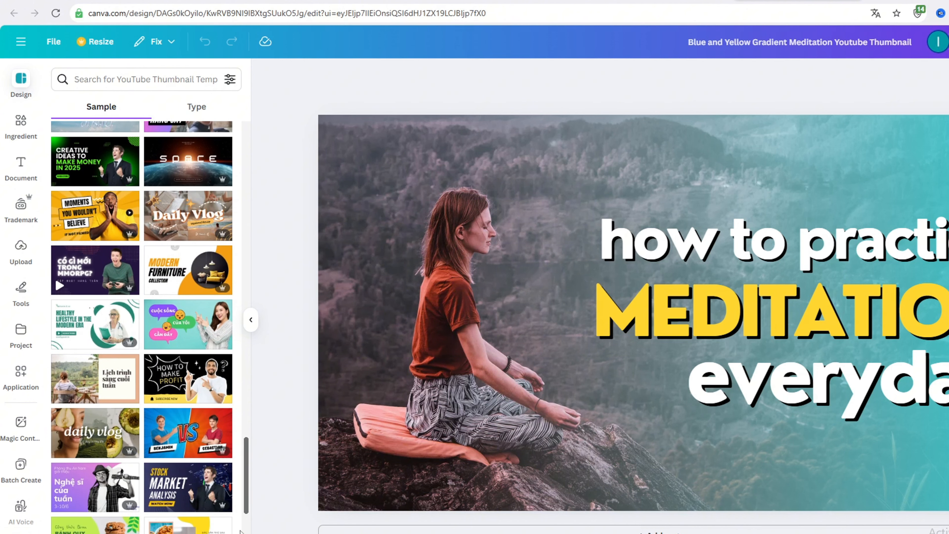
pyautogui.scroll(-3, 247, 509)
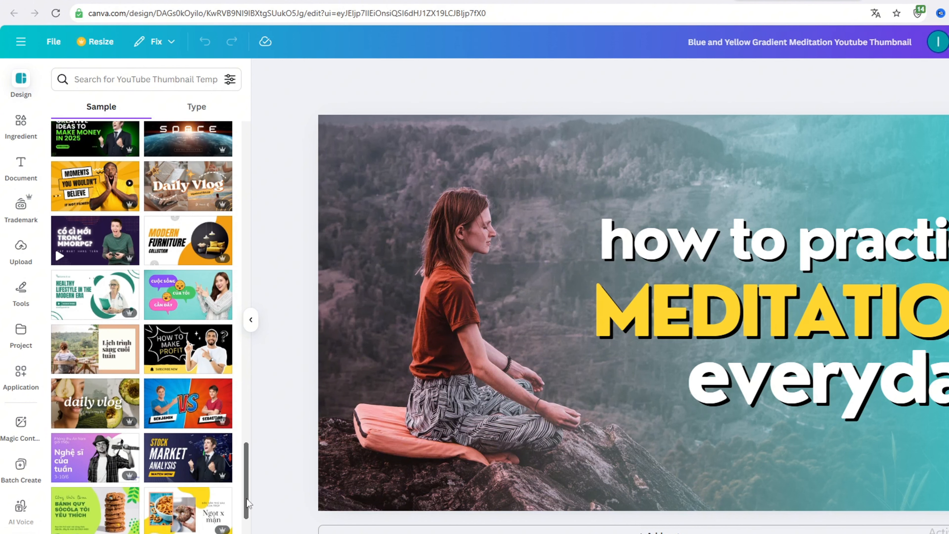
pyautogui.scroll(-5, 249, 503)
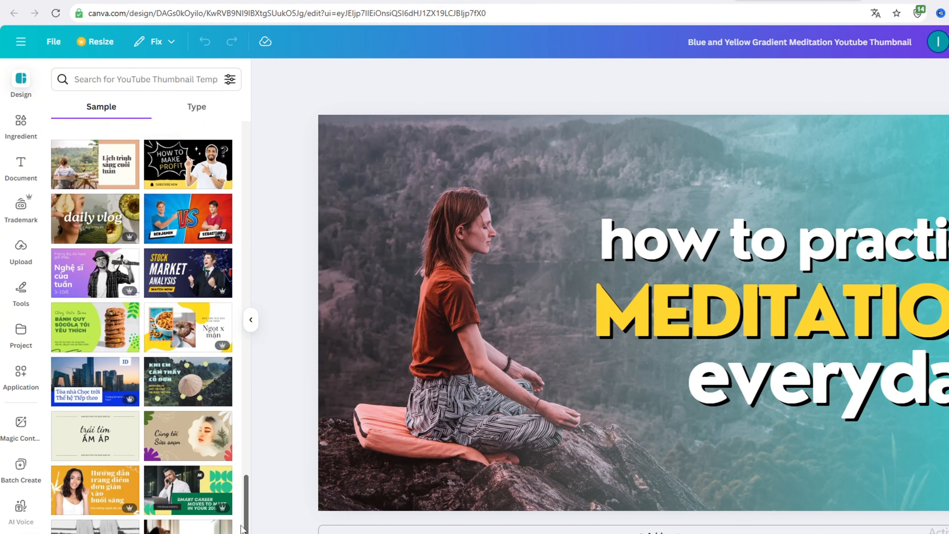
pyautogui.moveTo(243, 527); pyautogui.dragTo(260, 194)
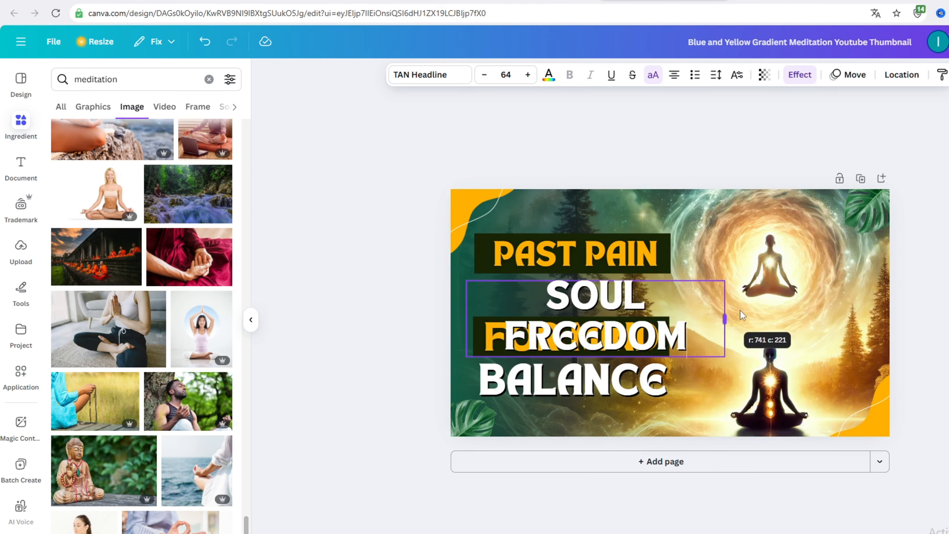
# - Flip the inserted photo of the person meditating in a meadow horizontally
pyautogui.moveTo(732, 314); pyautogui.dragTo(763, 311)
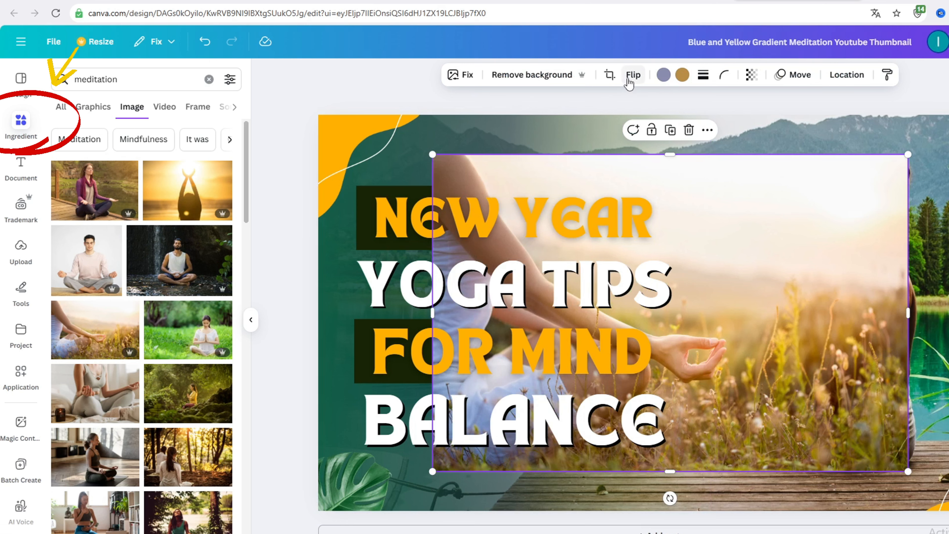
pyautogui.click(632, 75)
pyautogui.click(634, 106)
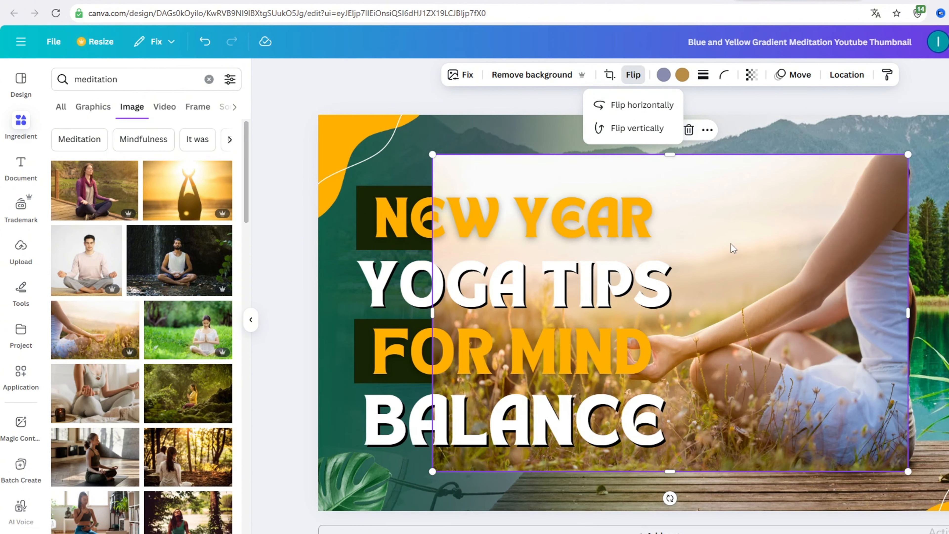
# - Align the flipped meadow photo with the page's upper-left corner and enlarge it to the full page height, extending it toward the right edge
pyautogui.moveTo(733, 248); pyautogui.dragTo(619, 206)
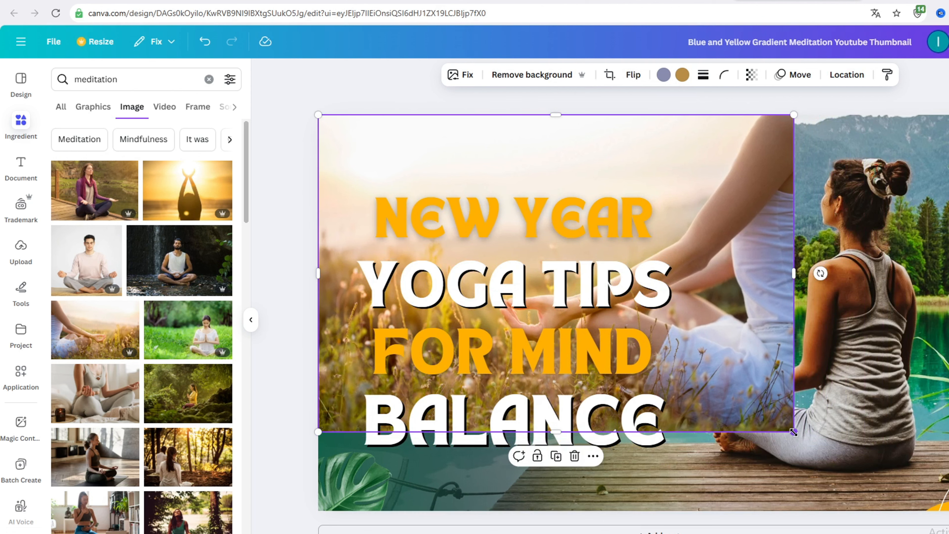
pyautogui.moveTo(794, 432); pyautogui.dragTo(927, 489)
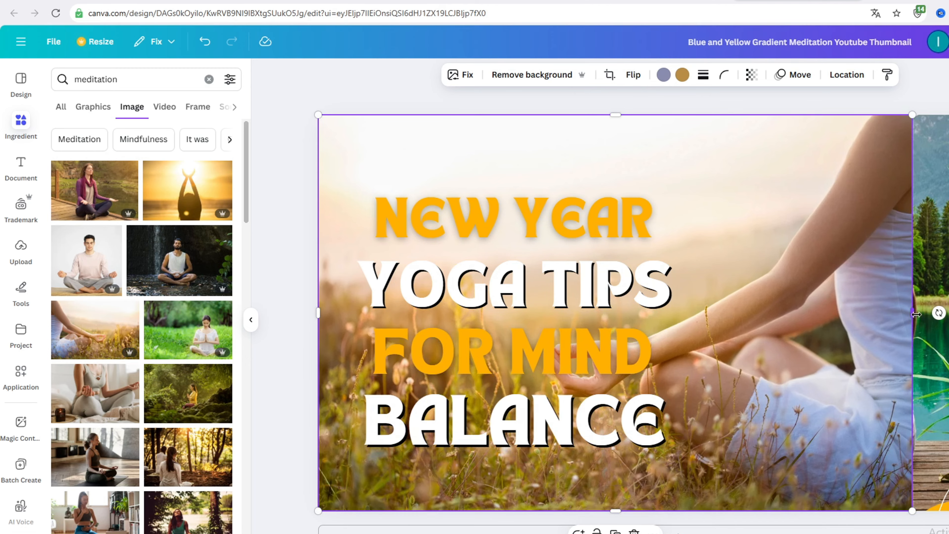
pyautogui.moveTo(914, 314); pyautogui.dragTo(948, 318)
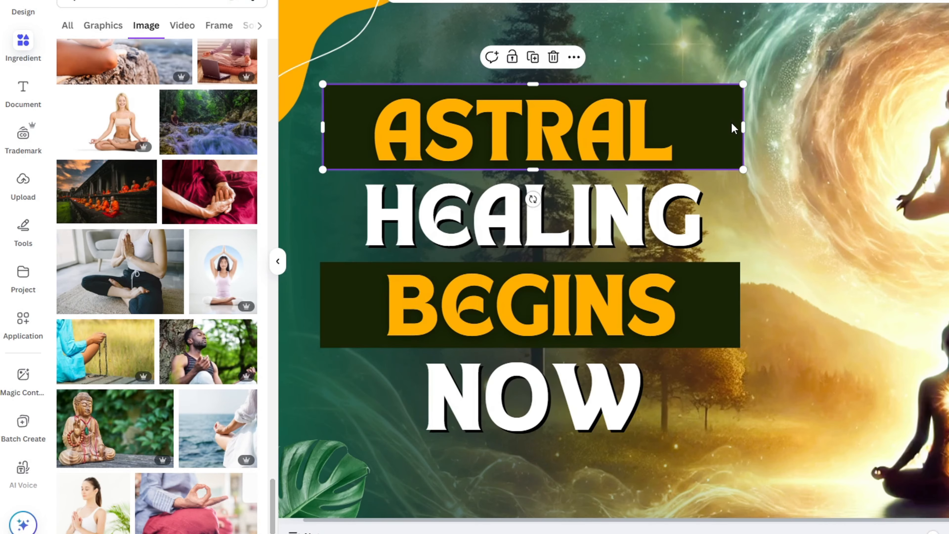
# - Try trimming the dark box behind "ASTRAL" at both ends
pyautogui.moveTo(743, 128); pyautogui.dragTo(707, 127)
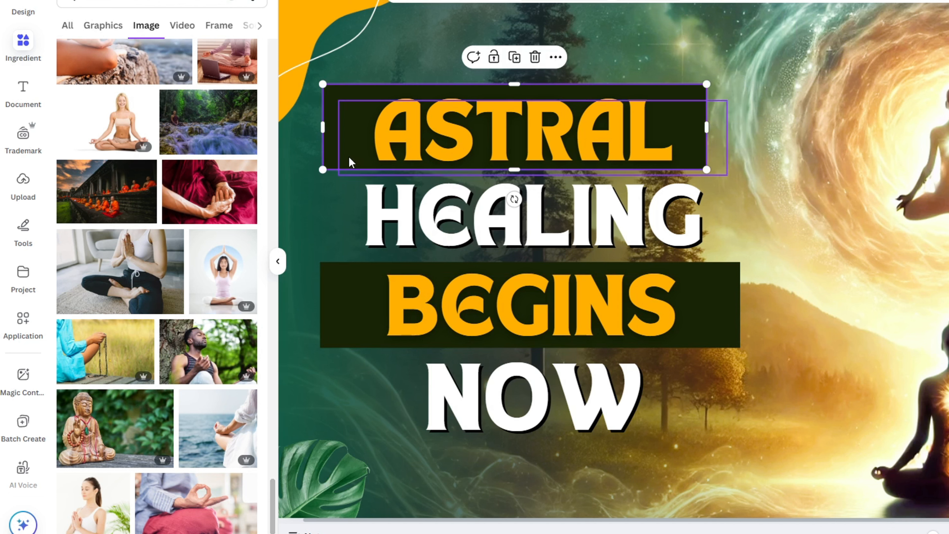
pyautogui.moveTo(323, 130); pyautogui.dragTo(346, 129)
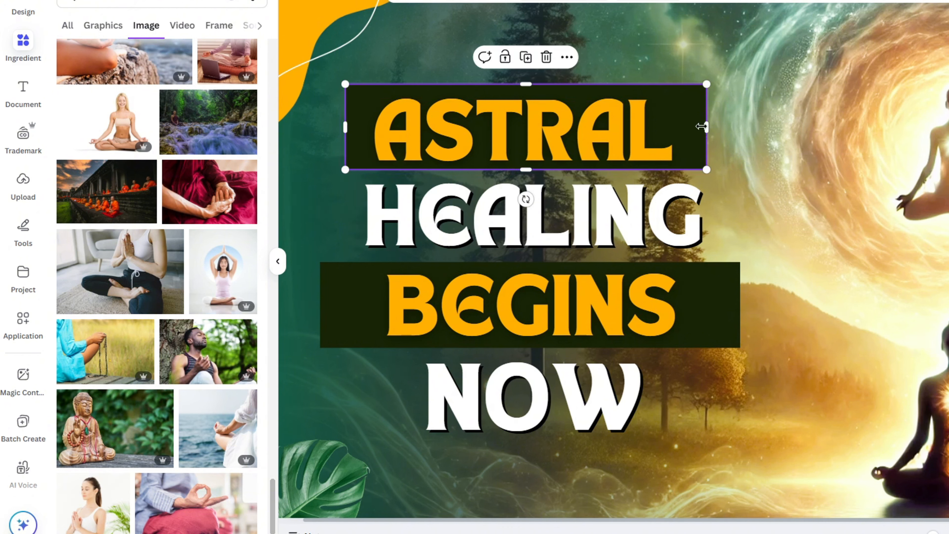
pyautogui.moveTo(705, 126); pyautogui.dragTo(697, 127)
pyautogui.moveTo(609, 137); pyautogui.dragTo(610, 132)
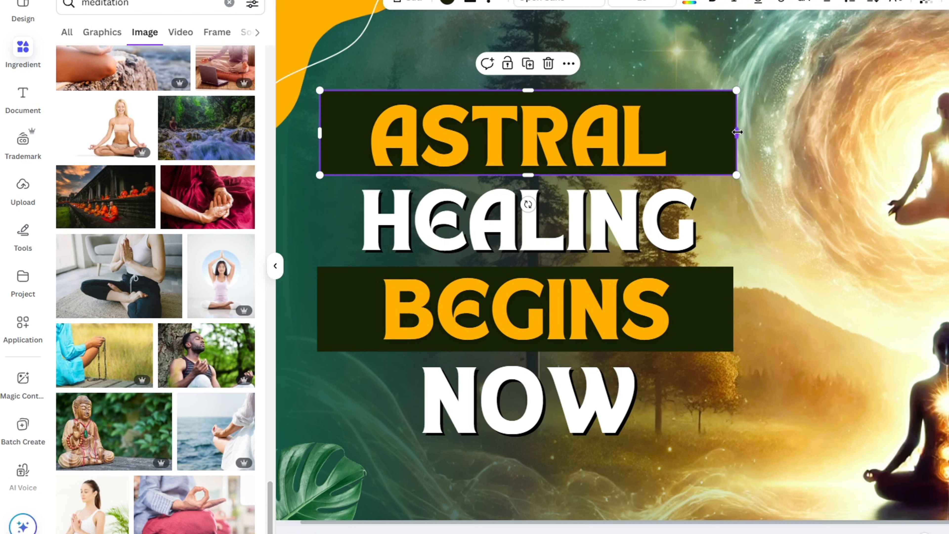
# - Narrow the dark box behind "ASTRAL" from both sides so it fits more closely around the word
pyautogui.moveTo(734, 134); pyautogui.dragTo(699, 134)
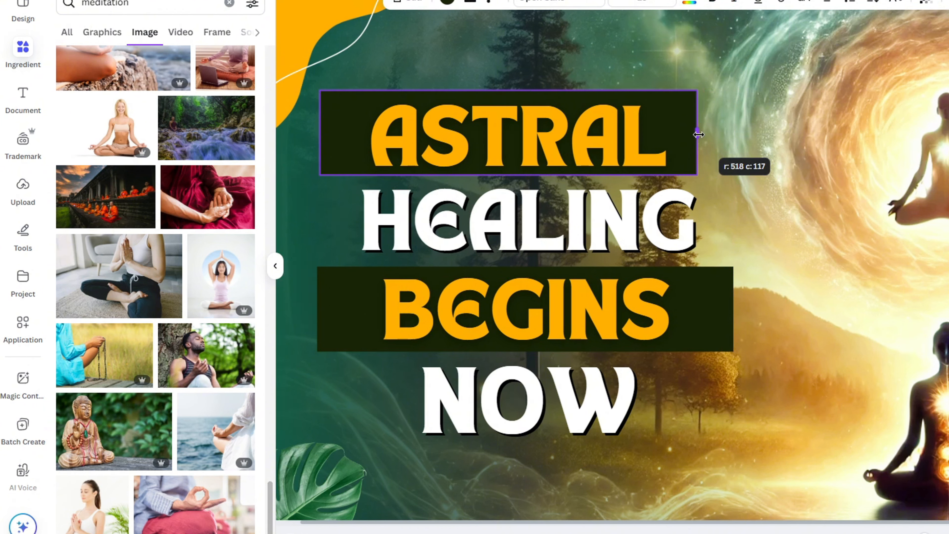
pyautogui.moveTo(699, 135); pyautogui.dragTo(701, 134)
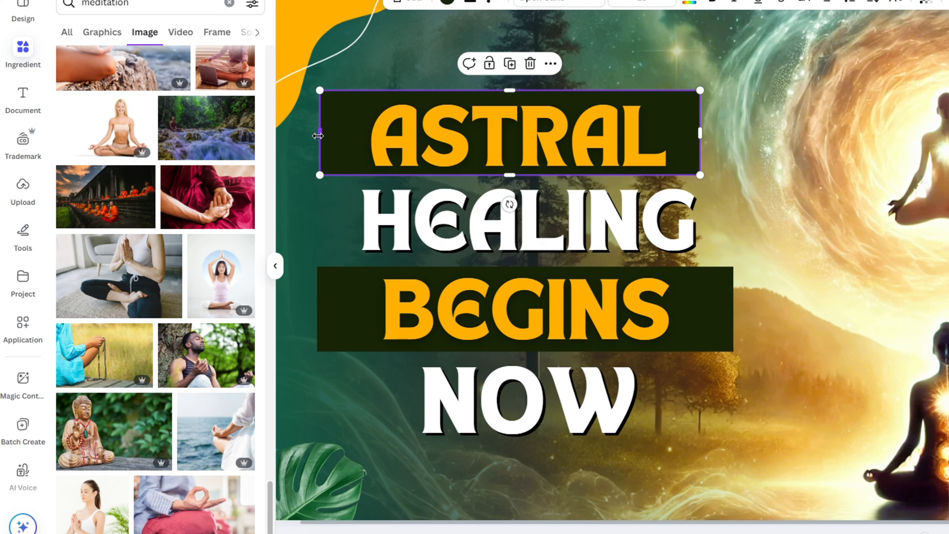
pyautogui.moveTo(319, 135); pyautogui.dragTo(342, 136)
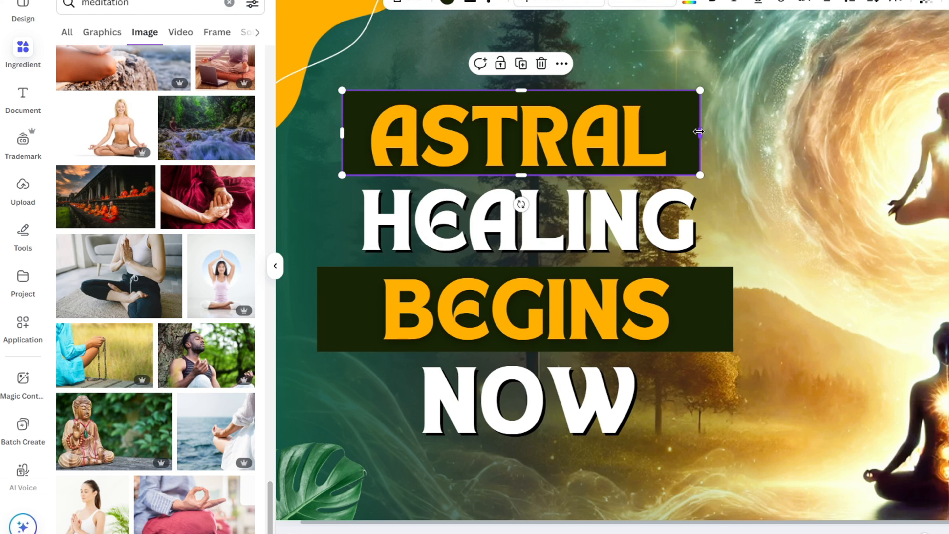
pyautogui.moveTo(692, 132); pyautogui.dragTo(687, 134)
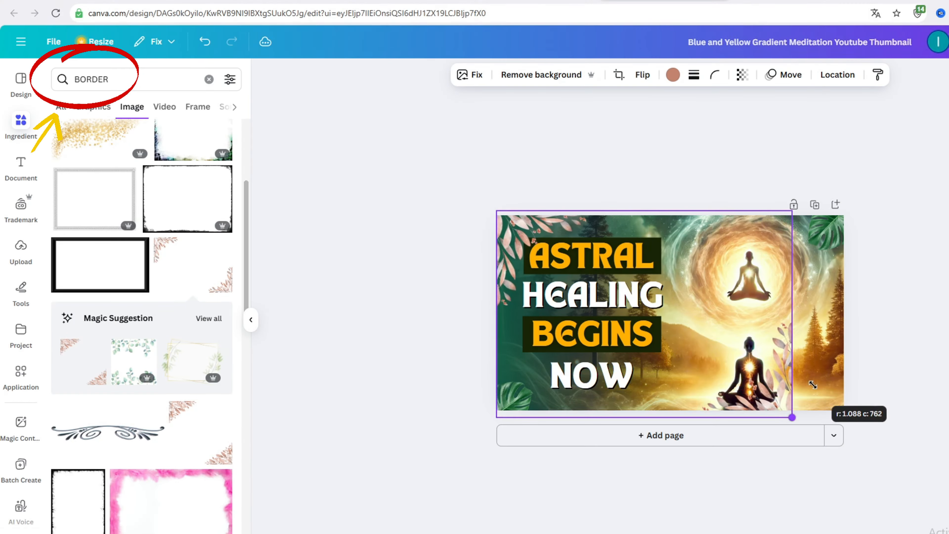
# - Enlarge the pink leaf border, stretch it slightly beyond the page width, center it horizontally over the thumbnail, and deselect it
pyautogui.moveTo(813, 385); pyautogui.dragTo(813, 384)
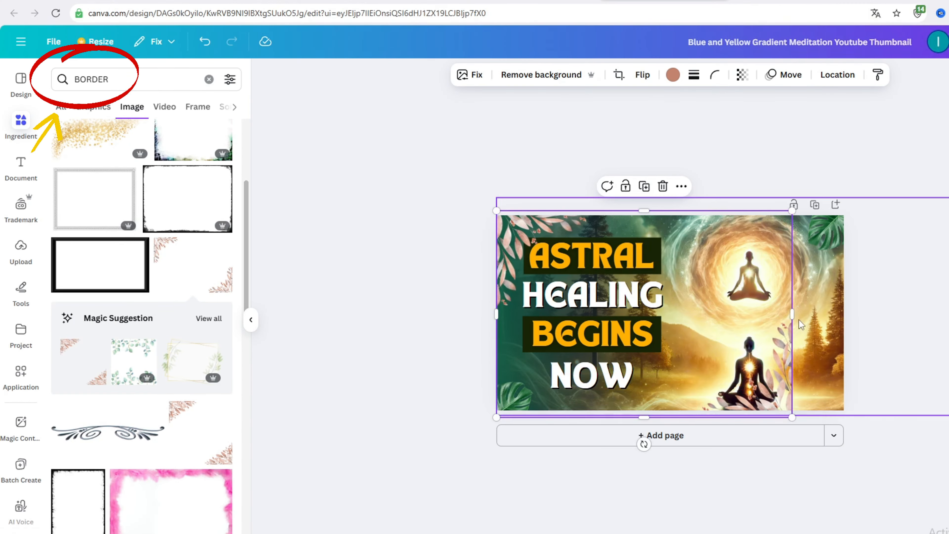
pyautogui.moveTo(793, 313); pyautogui.dragTo(861, 312)
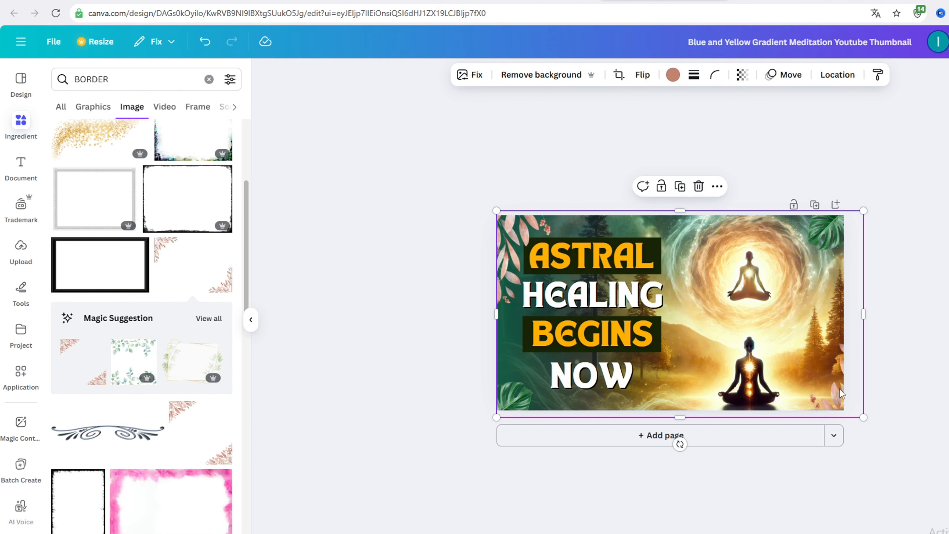
pyautogui.moveTo(836, 399); pyautogui.dragTo(826, 385)
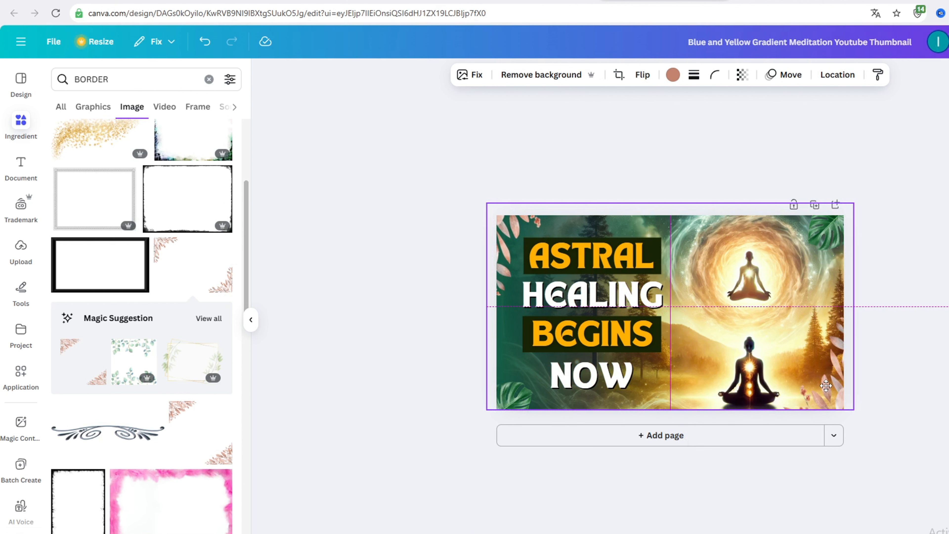
pyautogui.moveTo(826, 385); pyautogui.dragTo(828, 390)
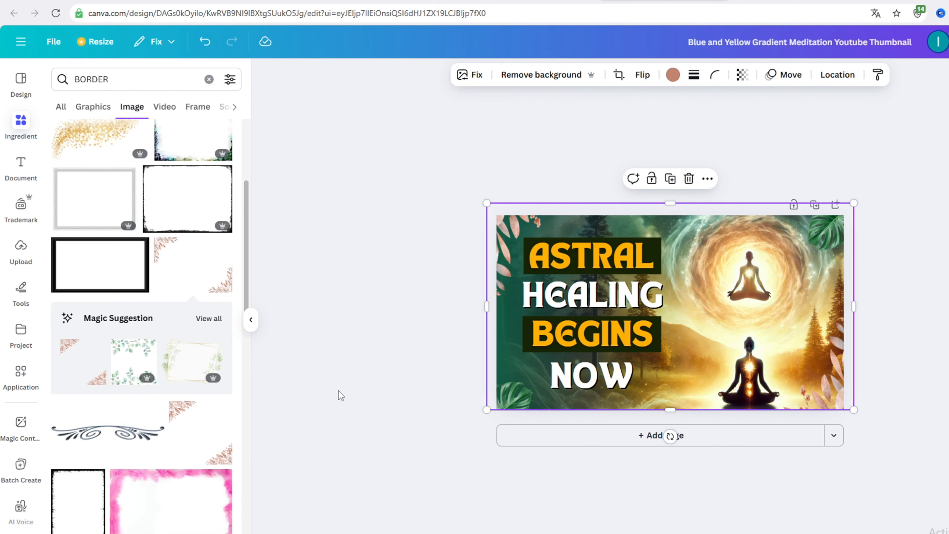
pyautogui.click(397, 481)
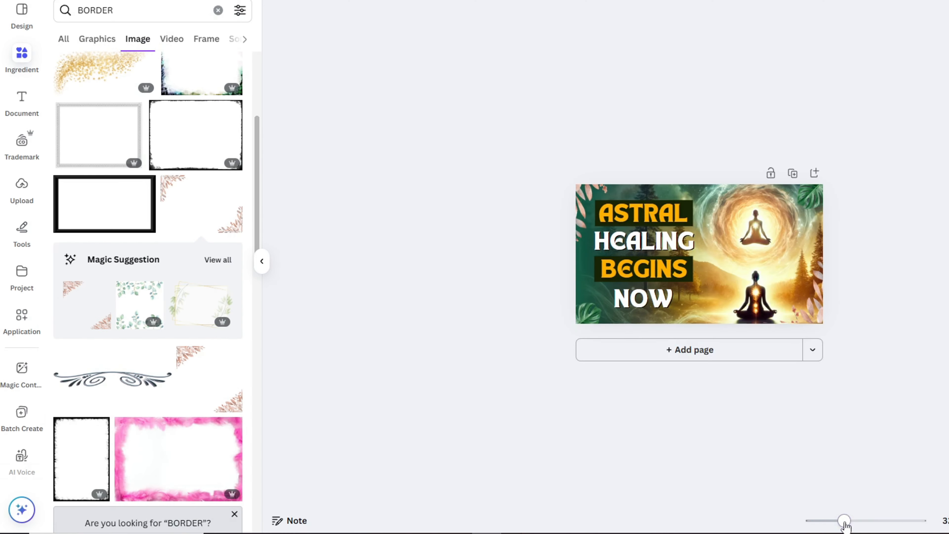
pyautogui.moveTo(845, 522); pyautogui.dragTo(833, 525)
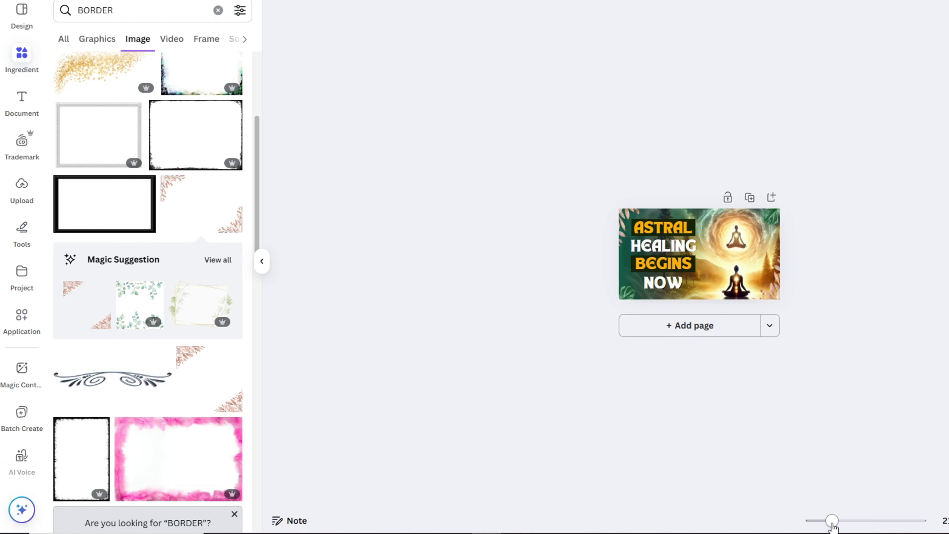